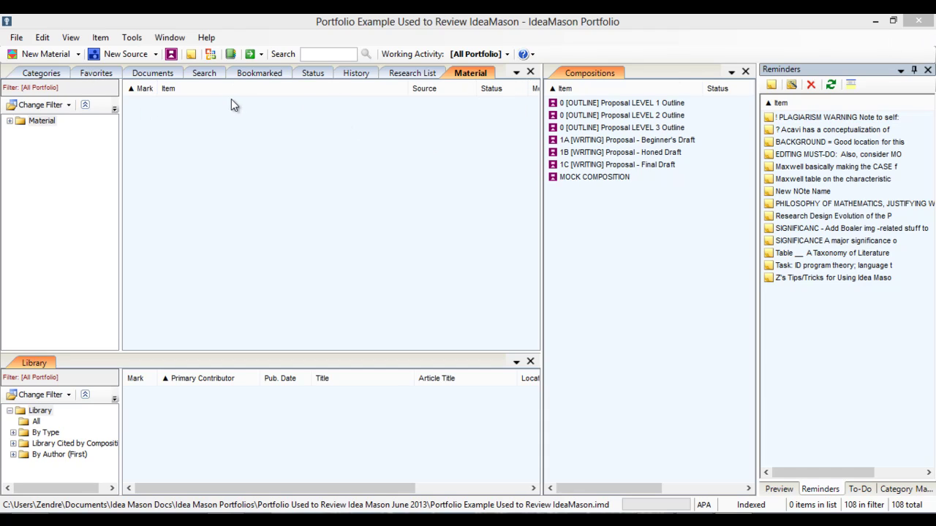
Dock the Material view in its own pane above the Categories group, adjust the pane heights, and save the window layout
left_click_drag(466, 74, 275, 190)
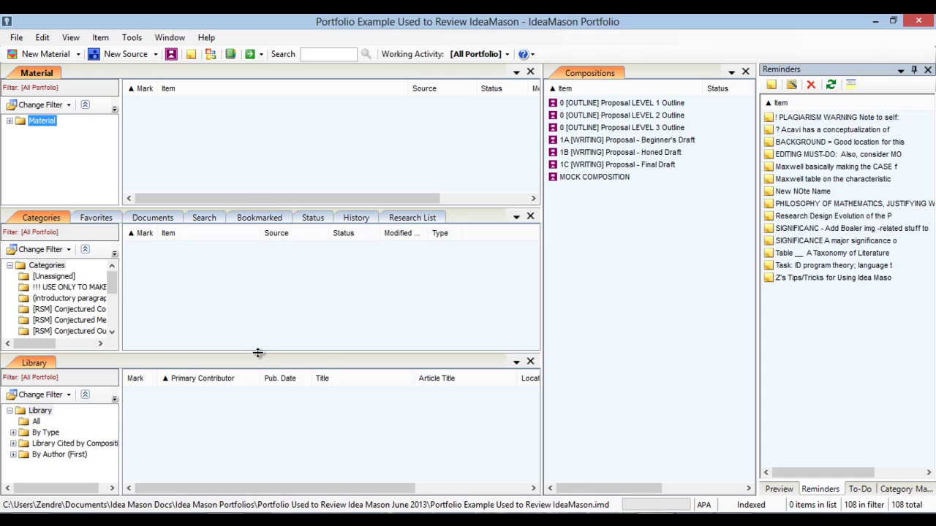
left_click_drag(257, 353, 264, 328)
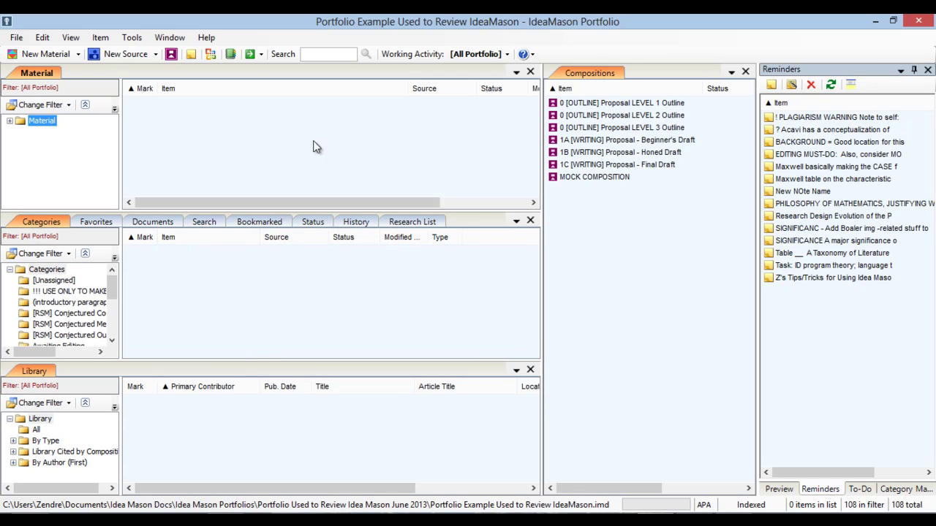
left_click(168, 38)
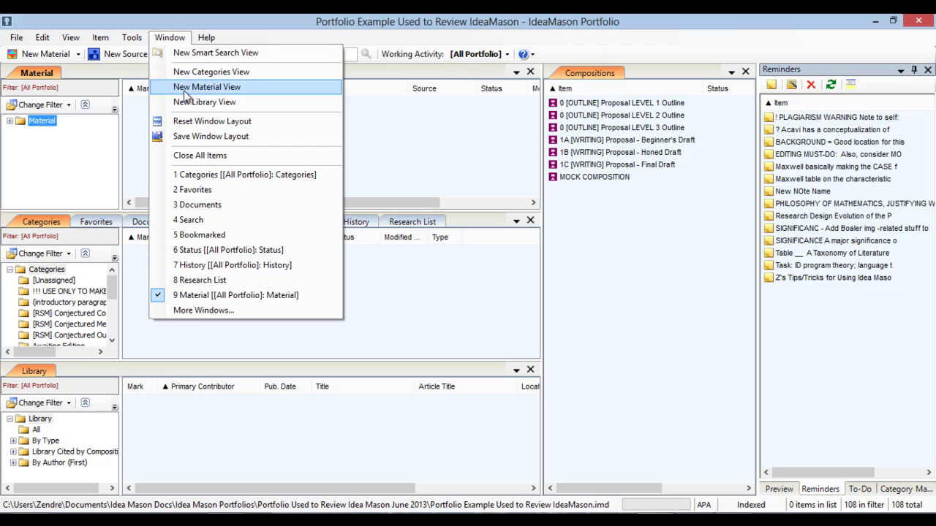
left_click(191, 137)
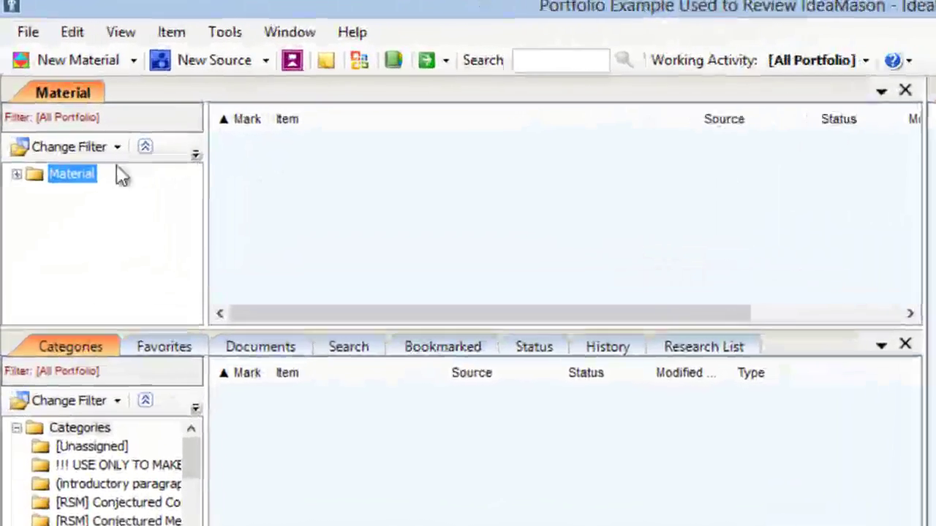
List all items in the Material view and look through them from INTRODUCTION para 01 down to 3rd paragraph
left_click(16, 174)
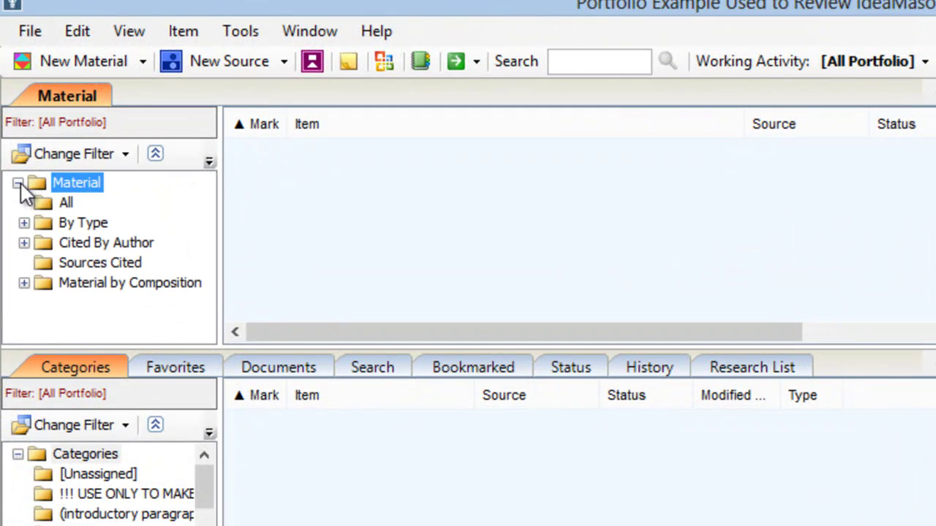
left_click(57, 205)
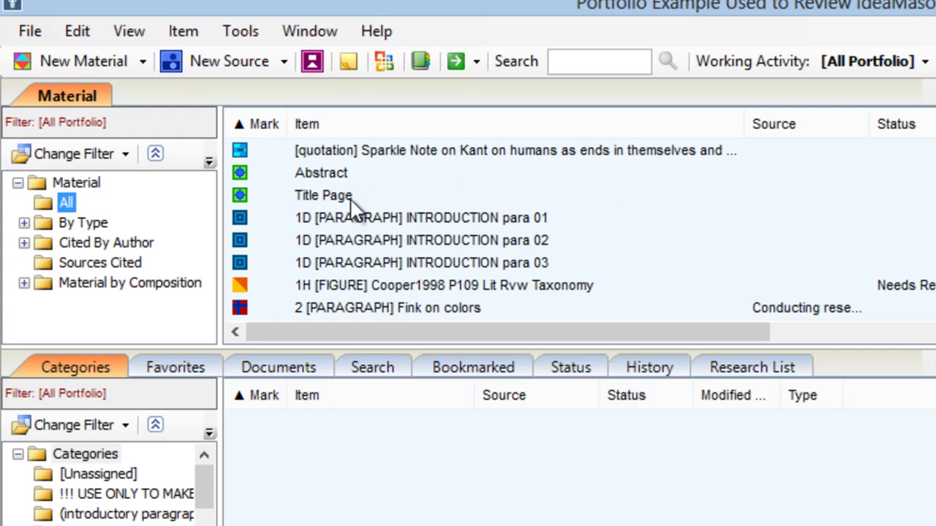
left_click(340, 217)
left_click(342, 233)
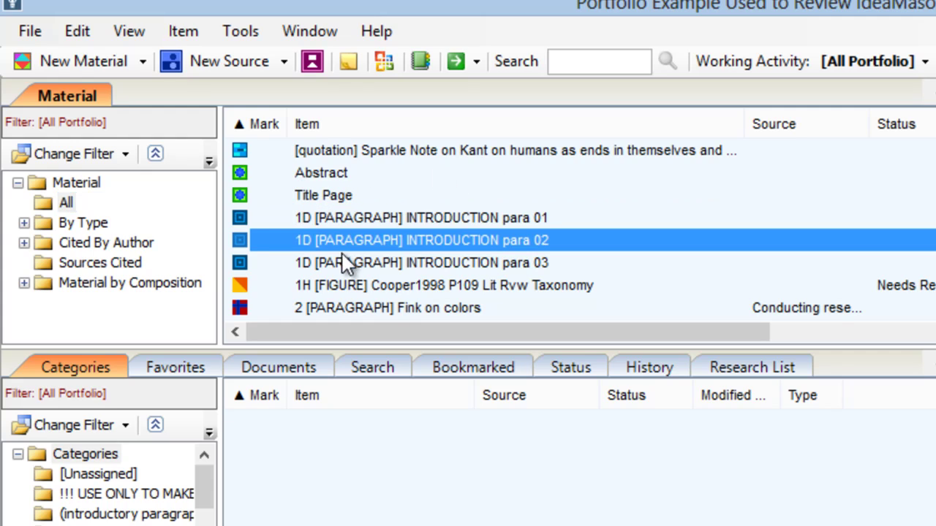
left_click(340, 261)
left_click(345, 282)
left_click(351, 304)
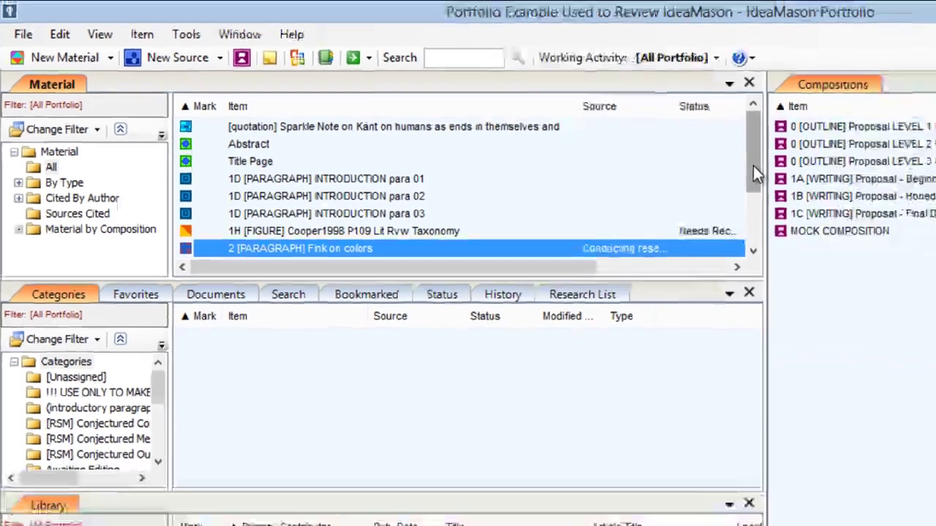
scroll(551, 272, "down", 2)
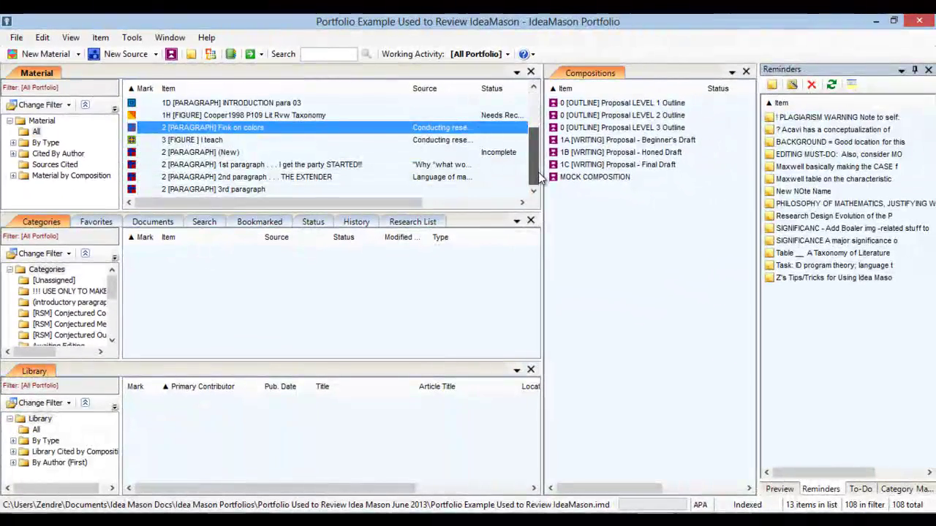
left_click(216, 154)
left_click(207, 165)
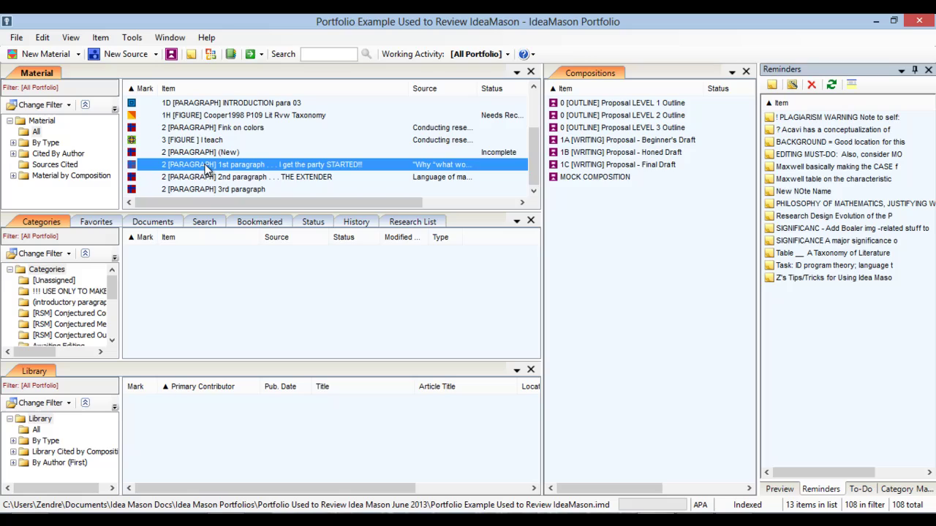
left_click(203, 177)
left_click(202, 188)
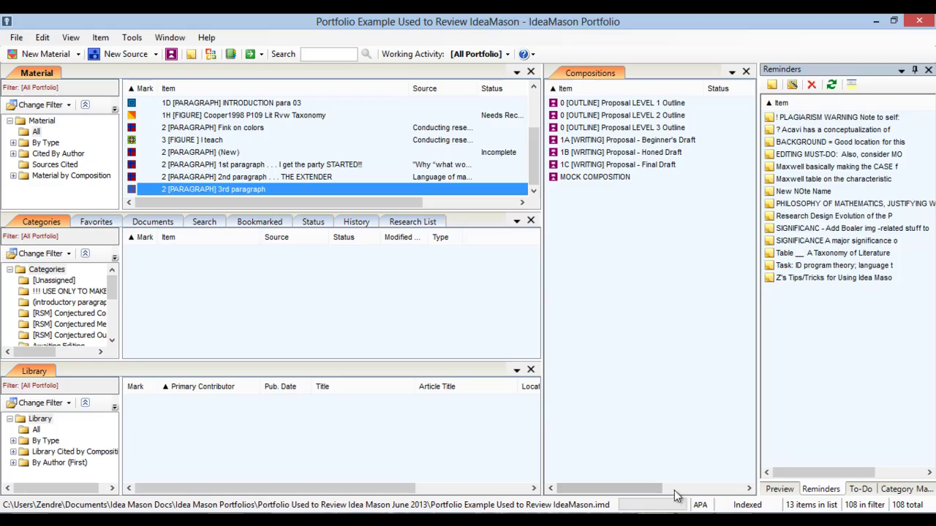
key("super+d")
key("super+d")
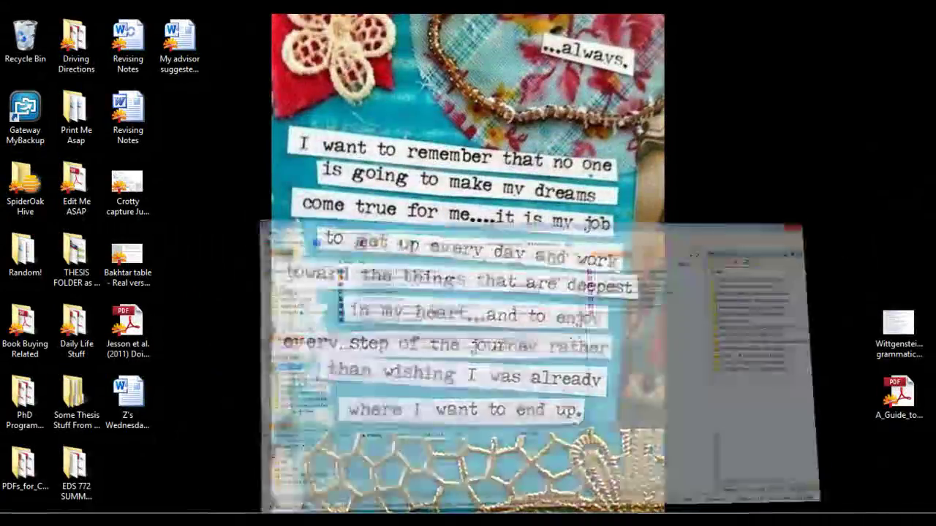
Open MOCK COMPOSITION and expand its outline under both chapters, Topic #1 with its first two paragraph placeholders, and the Appendices
left_click(586, 178)
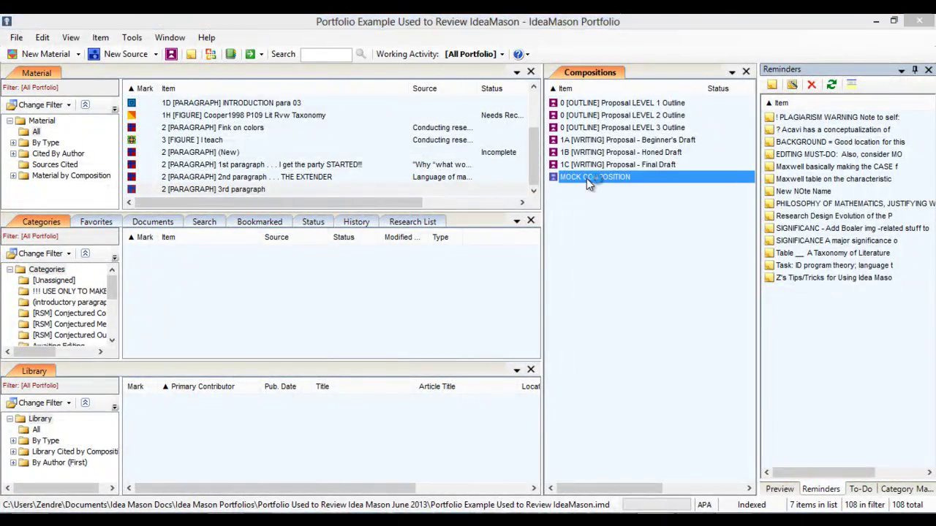
double_click(586, 179)
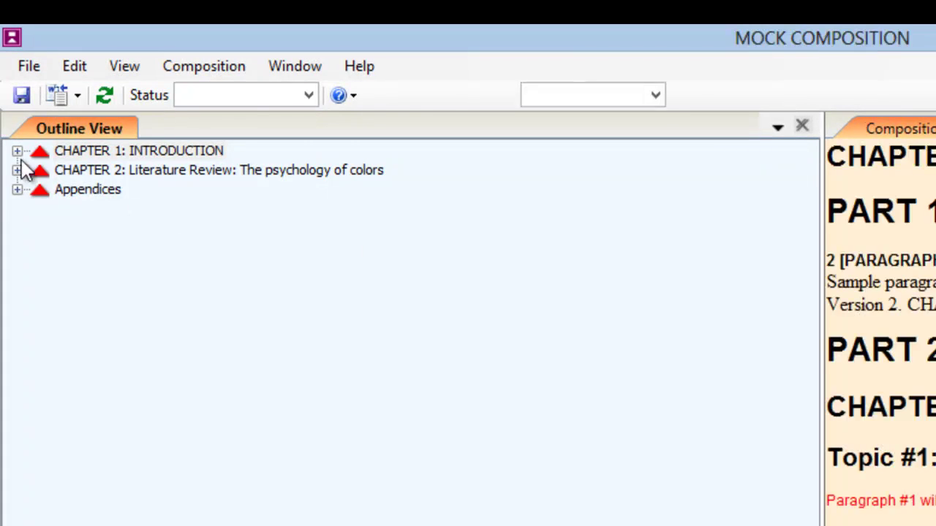
left_click(16, 151)
left_click(40, 170)
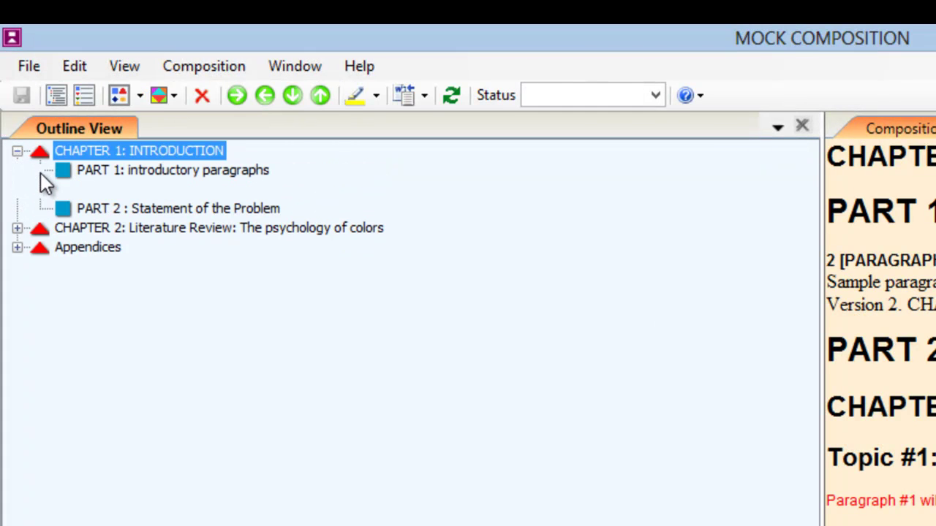
left_click(17, 228)
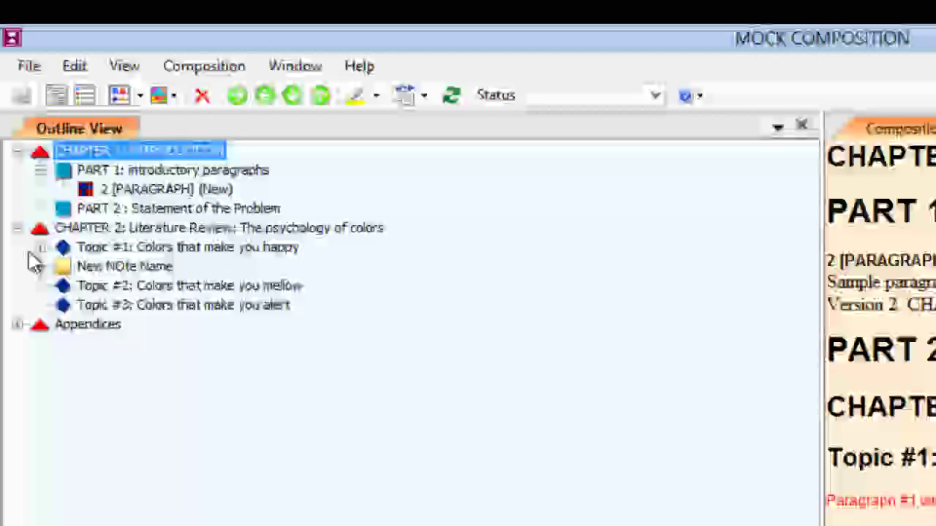
left_click(40, 247)
left_click(17, 402)
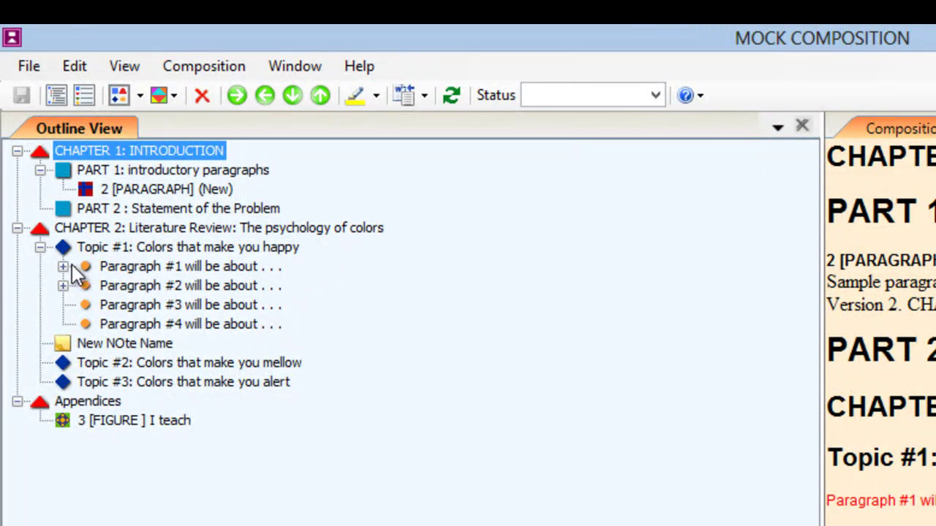
left_click(65, 266)
left_click(63, 305)
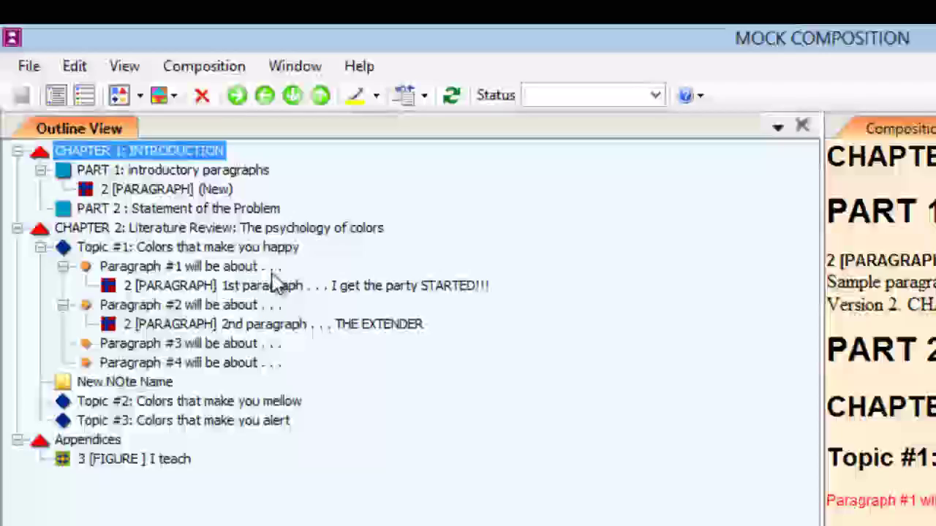
Show the 1st paragraph's text in the Material Editor and compare the first two paragraph placeholders and materials under Topic #1
left_click(234, 283)
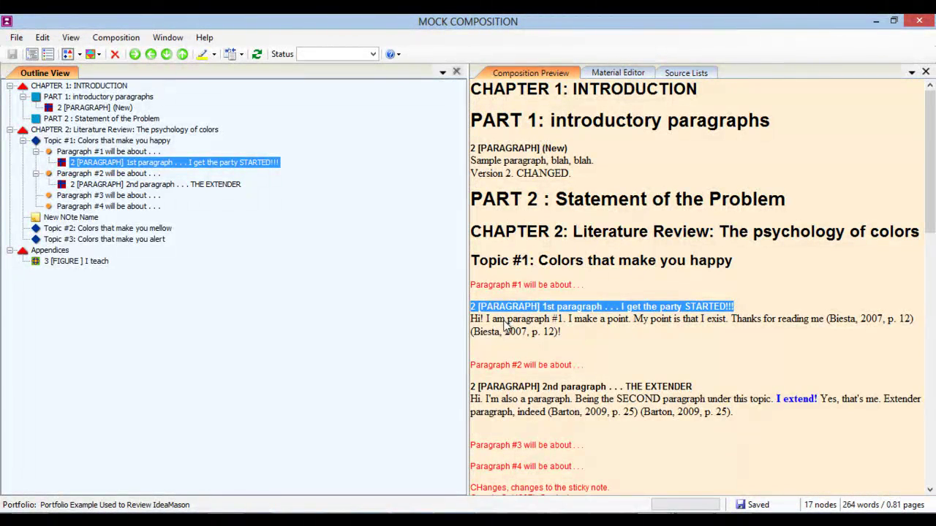
left_click(610, 76)
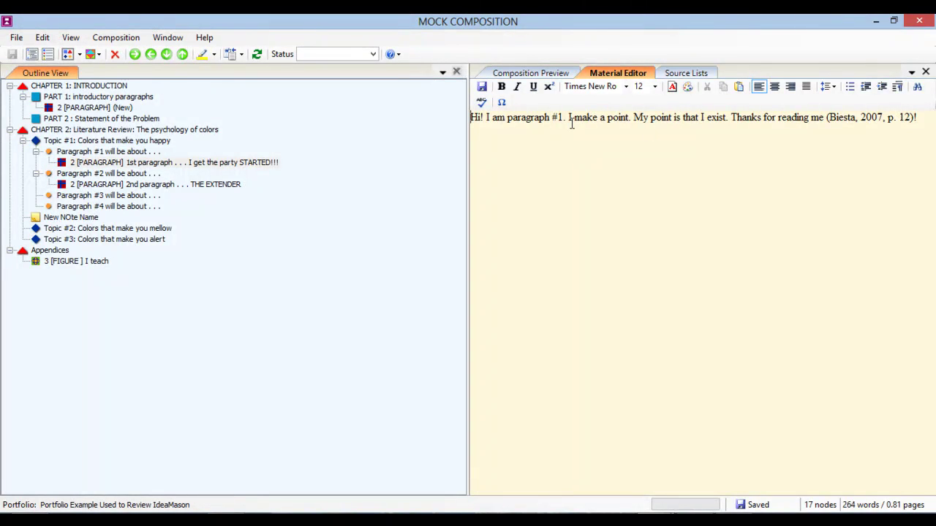
left_click(89, 152)
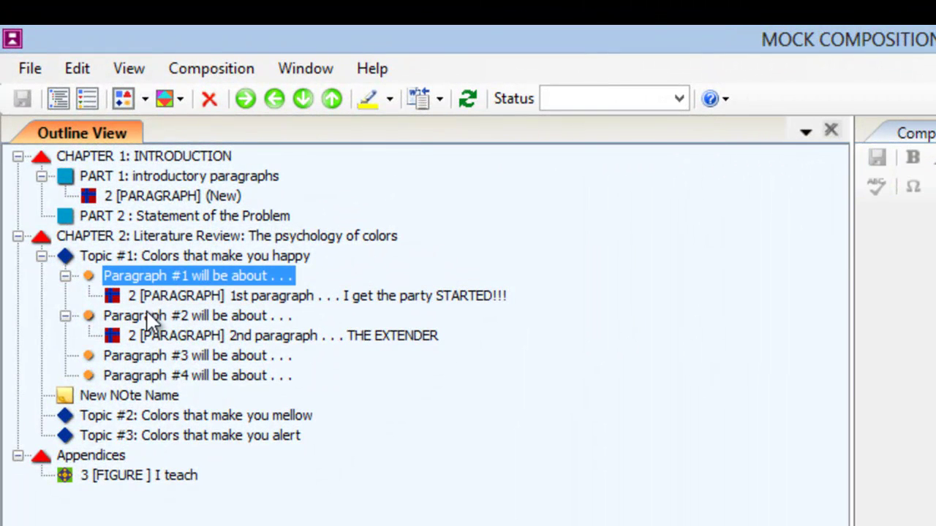
left_click(144, 312)
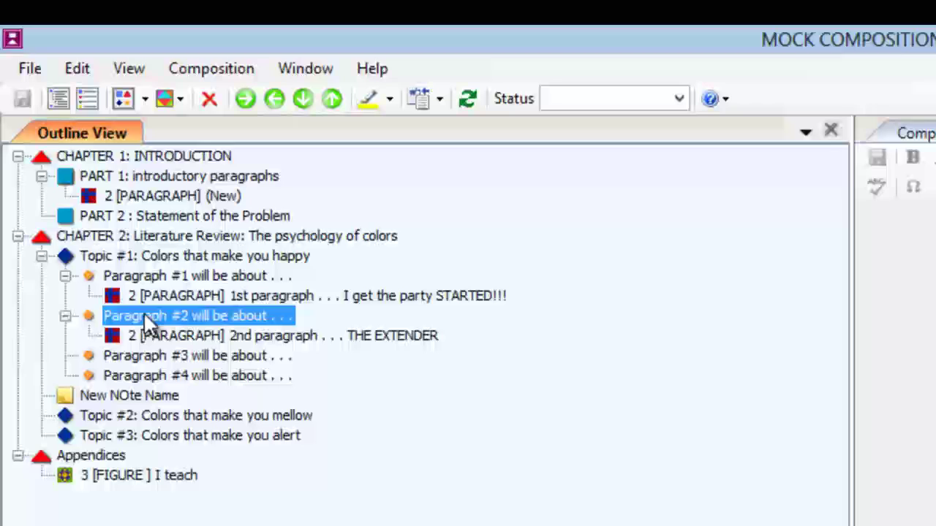
left_click(162, 294)
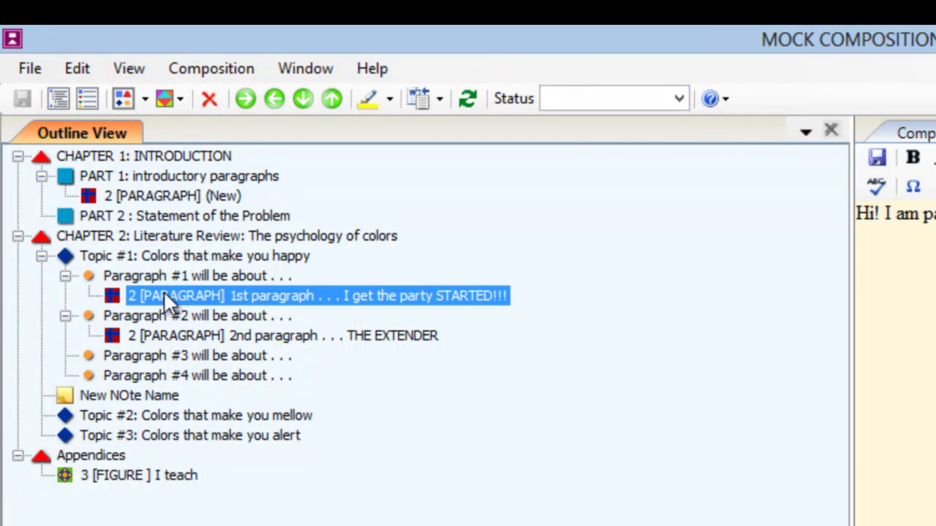
left_click(174, 338)
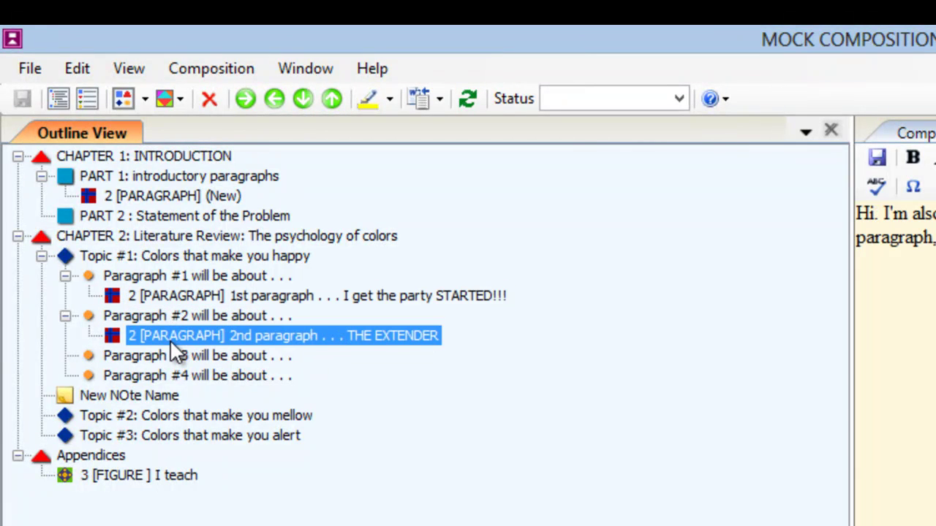
left_click(189, 297)
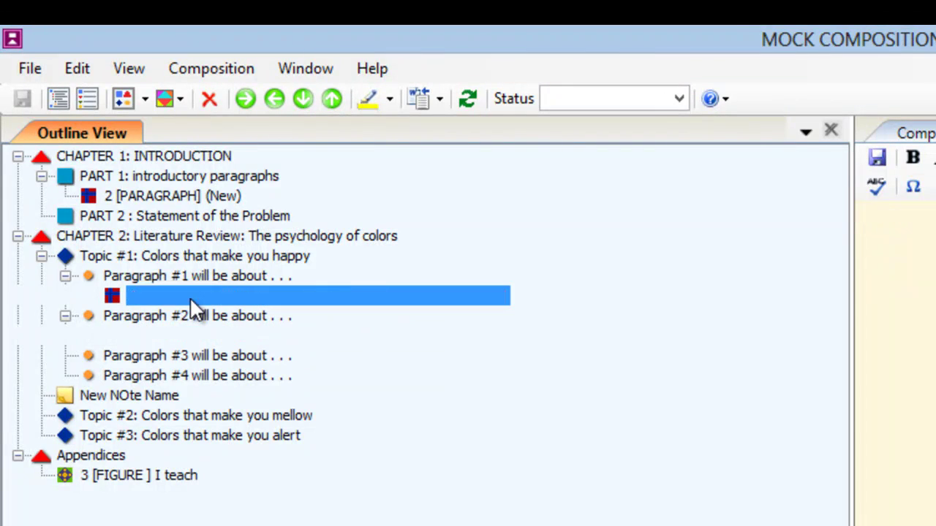
Move the Paragraph #2 placeholder, together with its attached paragraph, above the Paragraph #1 placeholder under Topic #1
left_click(155, 314)
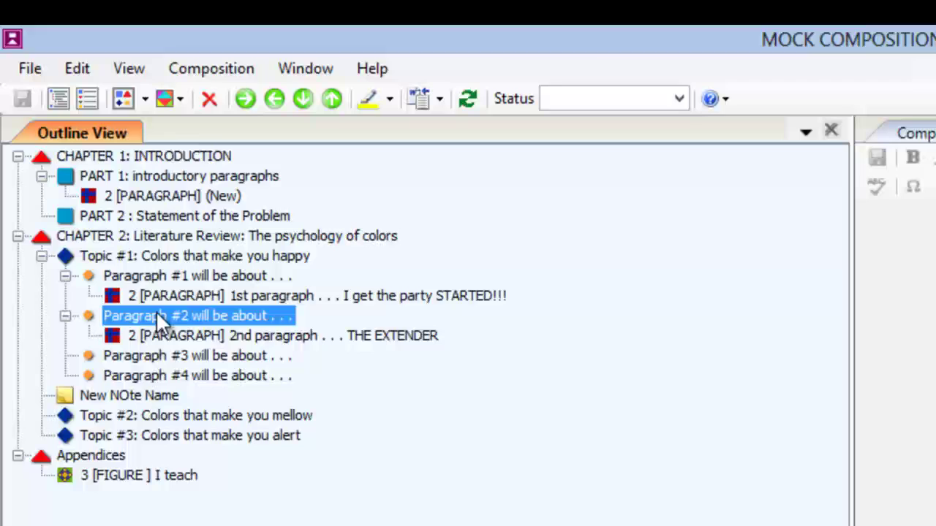
key("ctrl+Up")
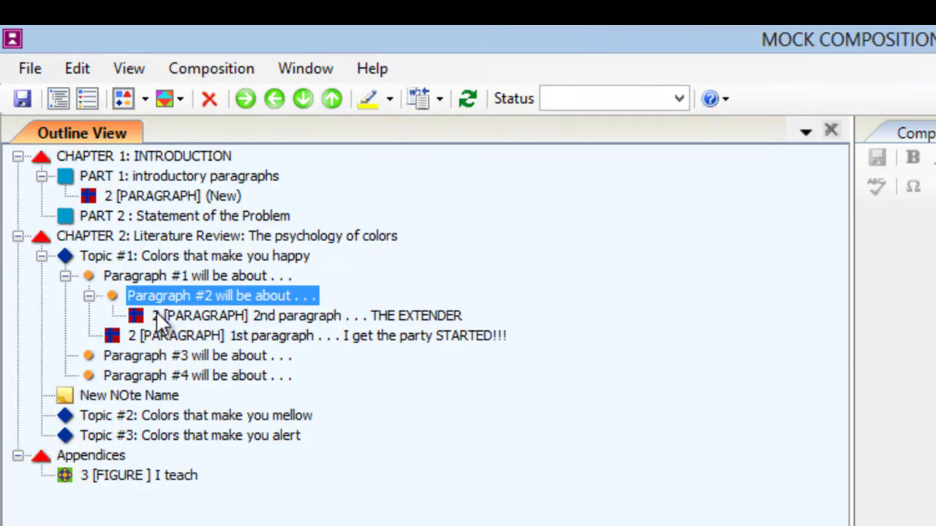
key("ctrl+Up")
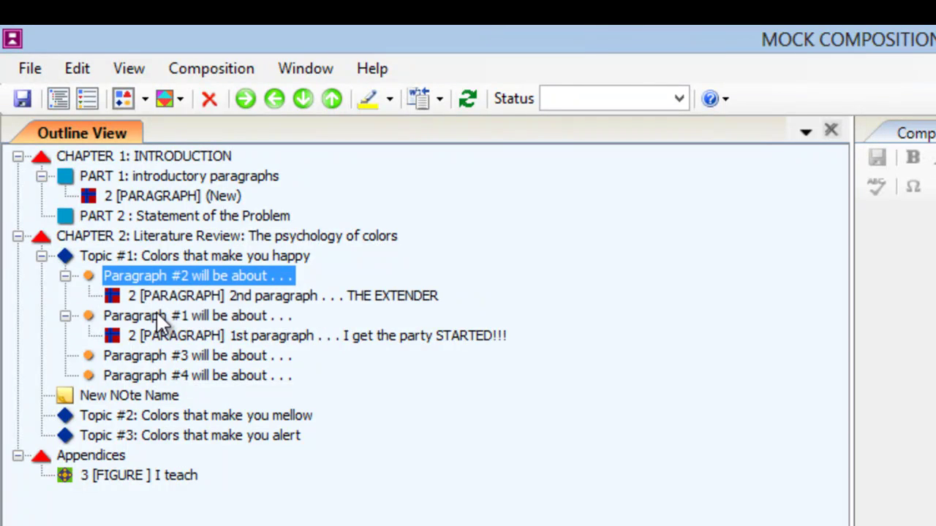